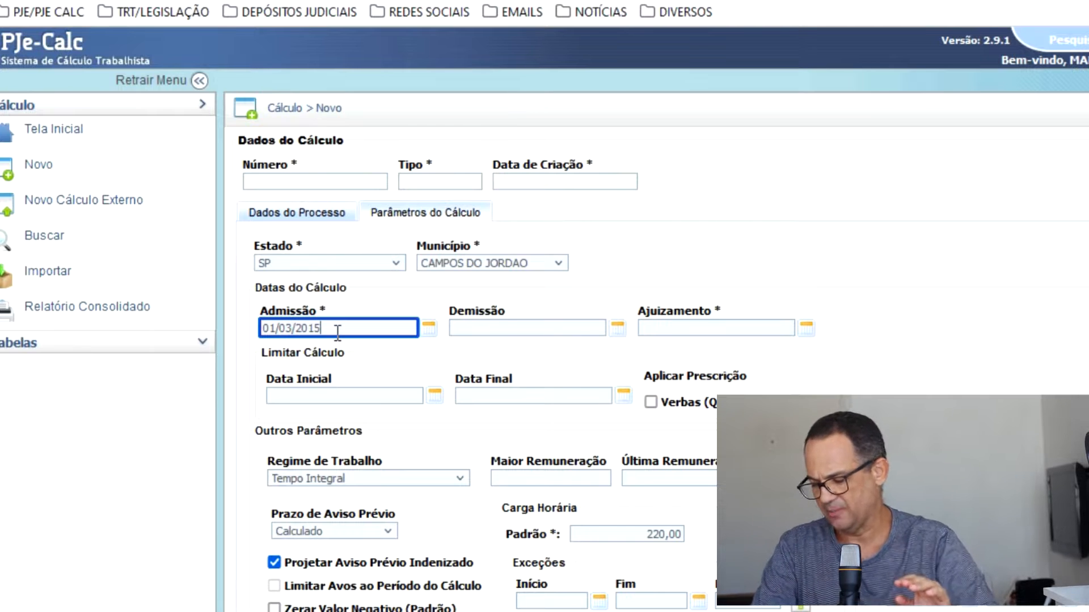
Enter 10/11/2017 as the dismissal date, fill in the filing date with day and month 05/05, and save the calculation.
click(530, 330)
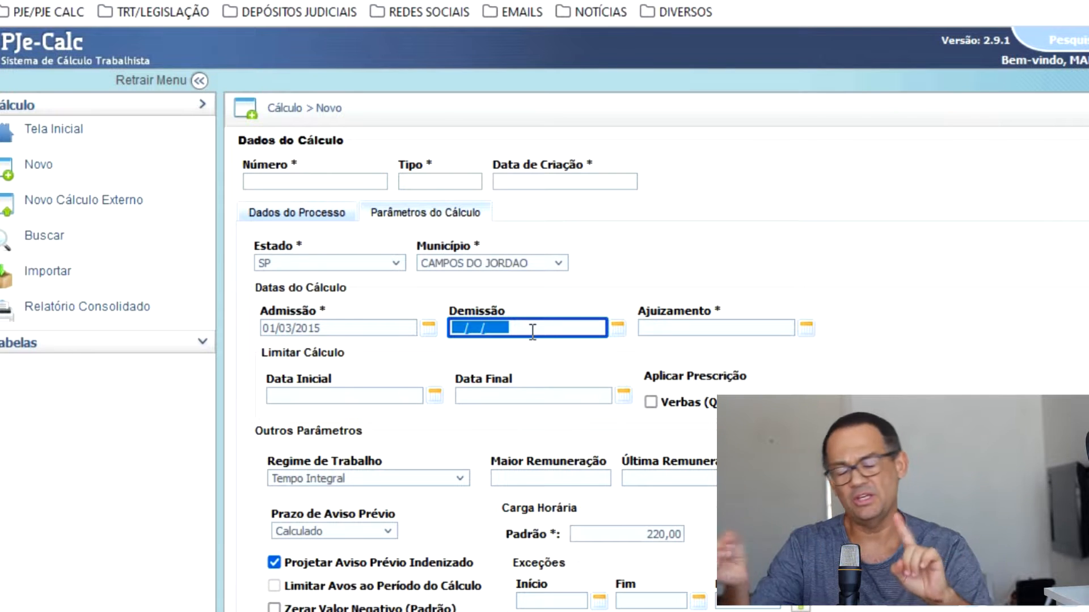
text(1011)
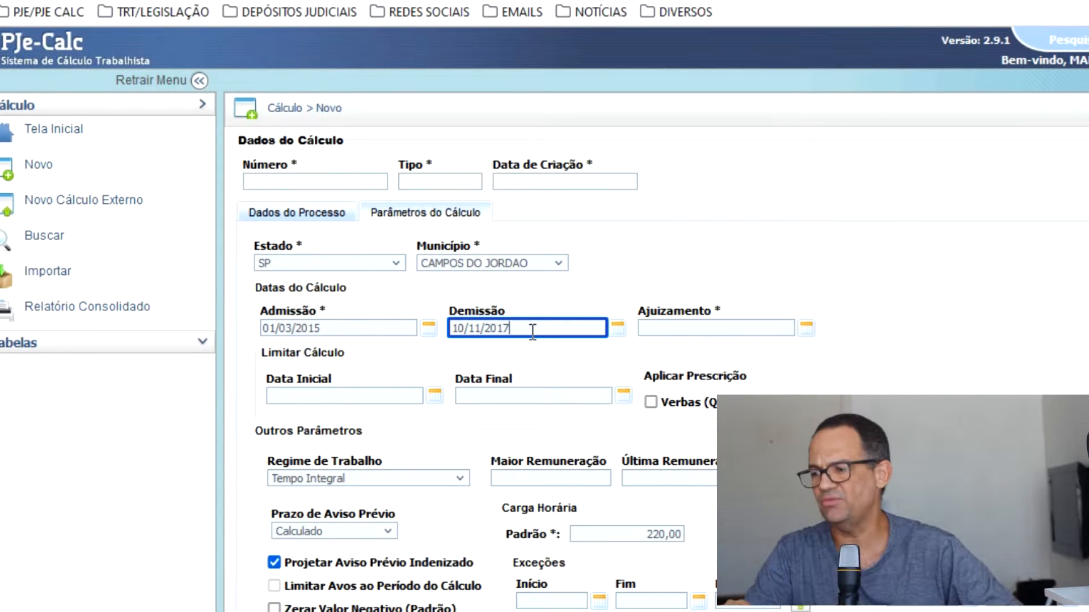
click(712, 327)
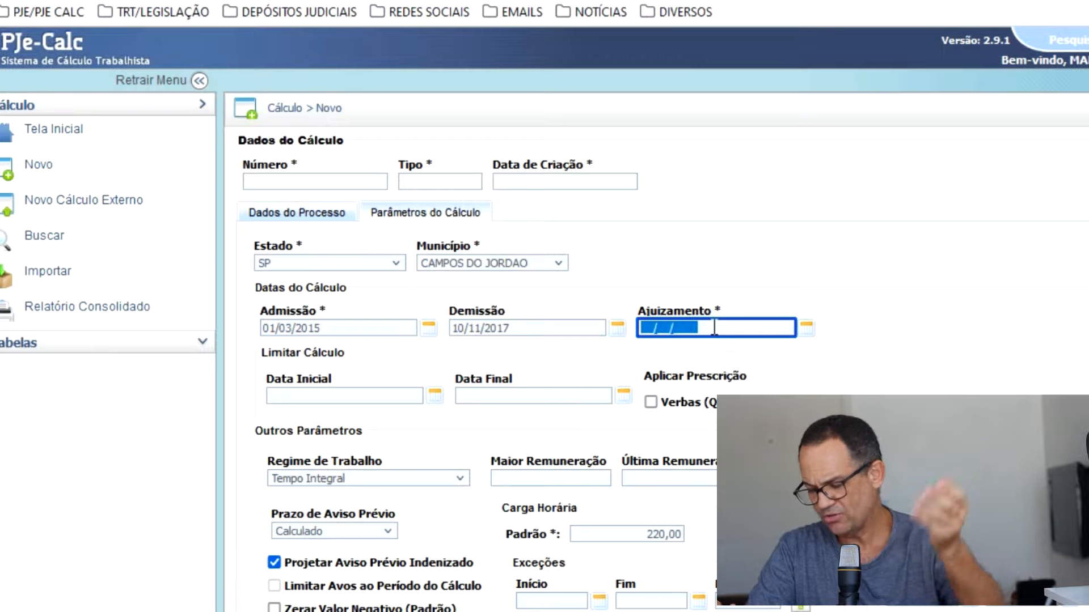
text(05/05/2020)
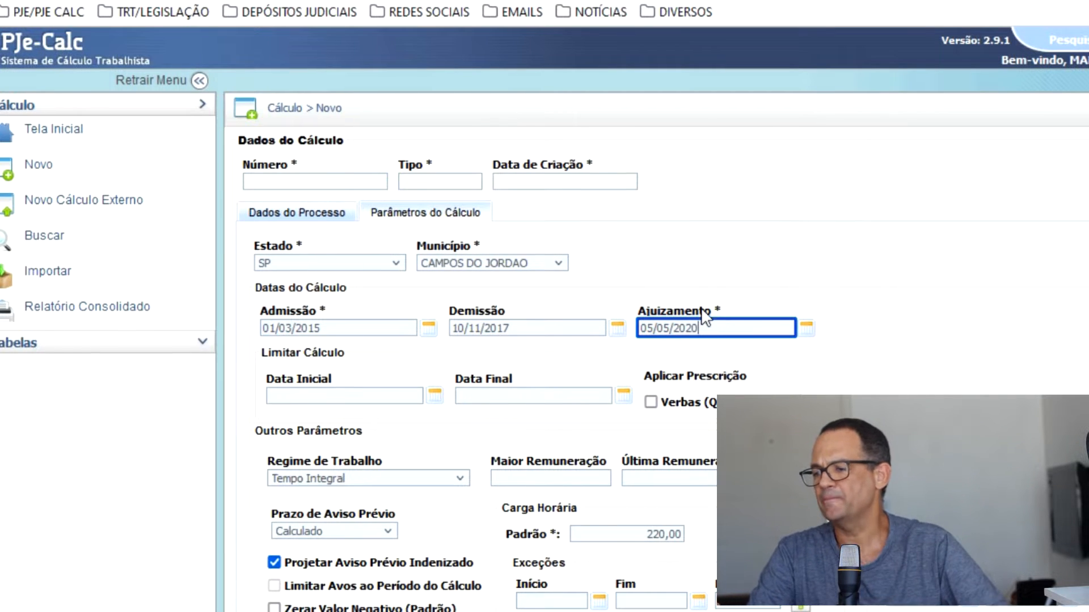
scroll(705, 317, down, 10)
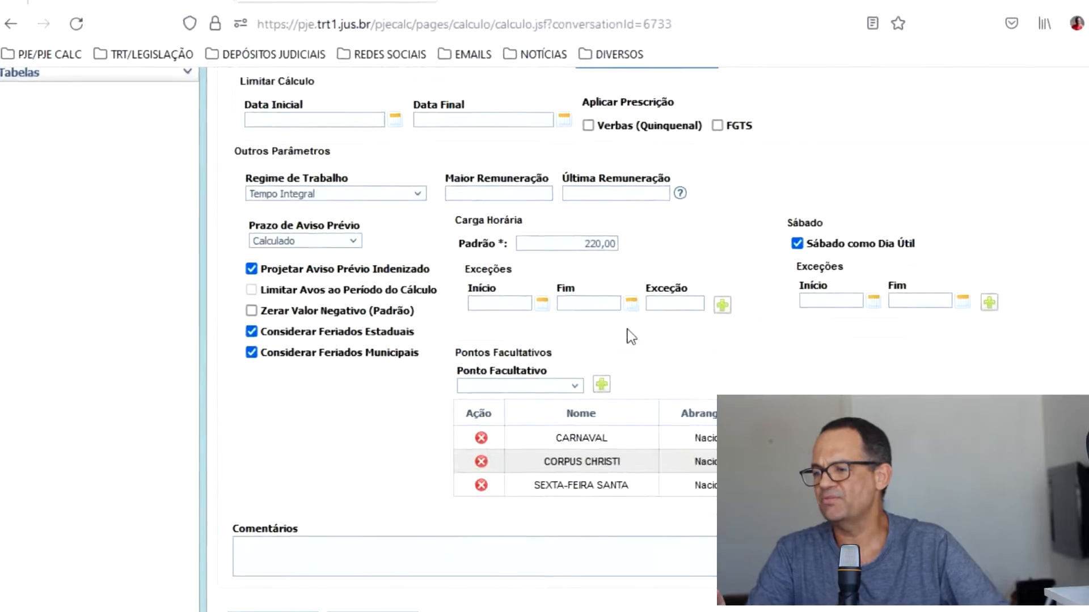
click(254, 473)
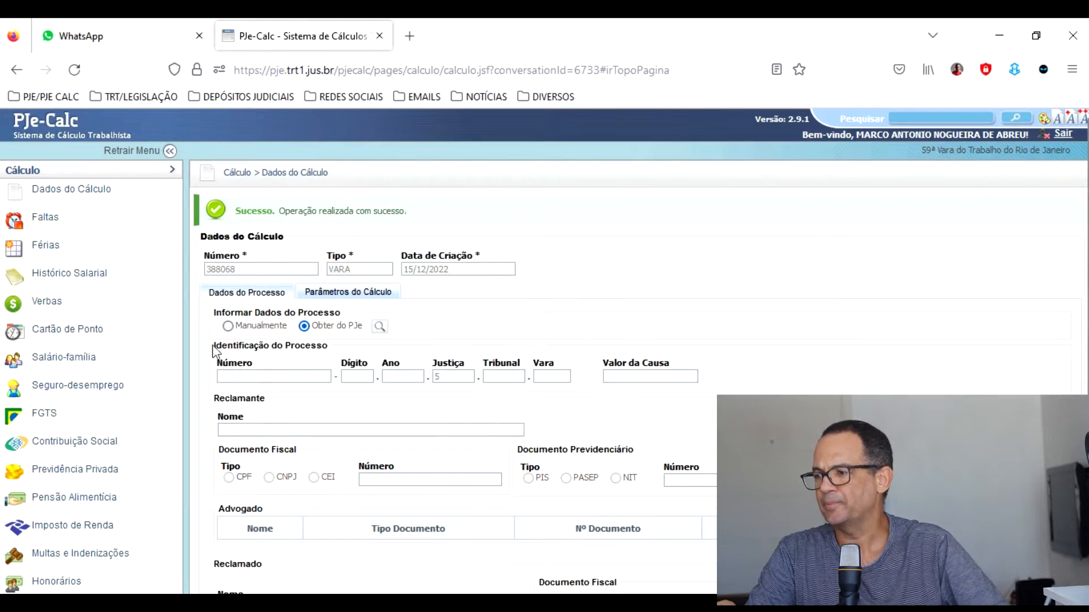
Start a new salary history entry named SALARIO EXTRA-FOLHA.
click(73, 280)
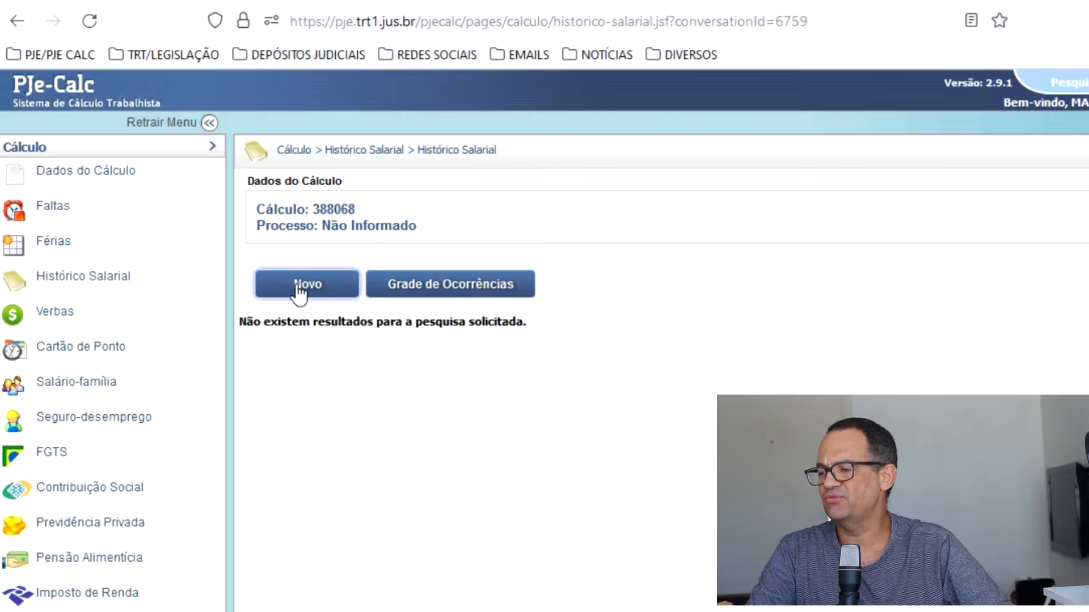
click(299, 289)
click(266, 448)
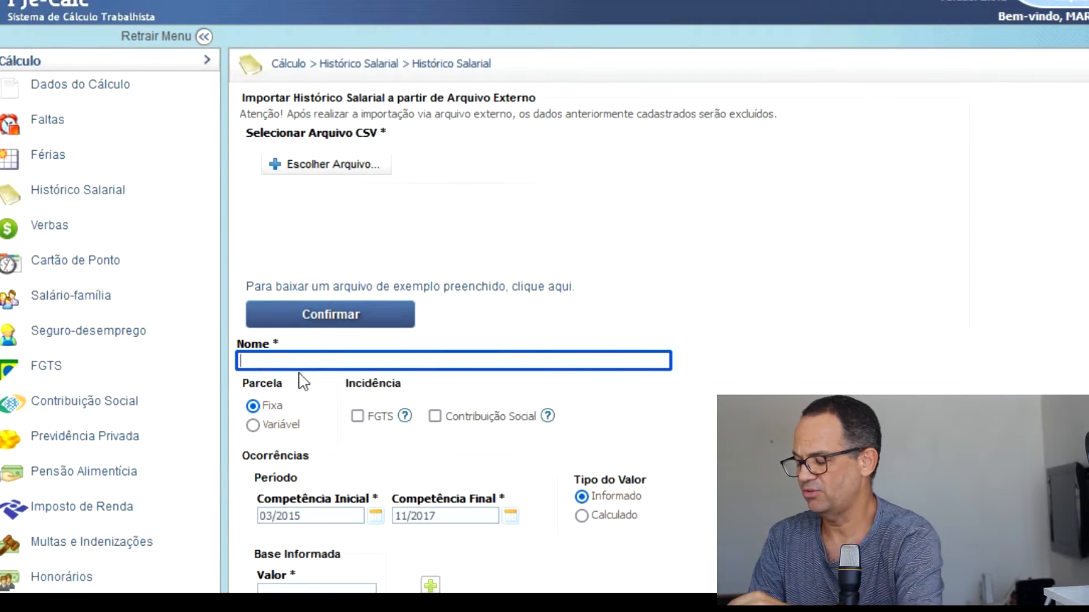
text(SALAP)
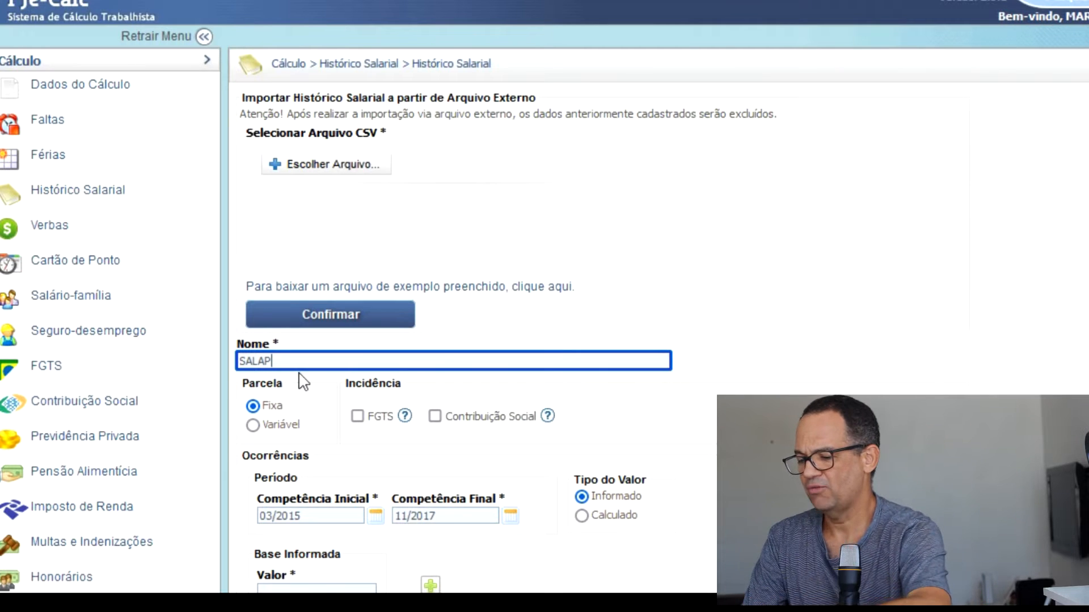
key(BackSpace)
text(RIO EXTR)
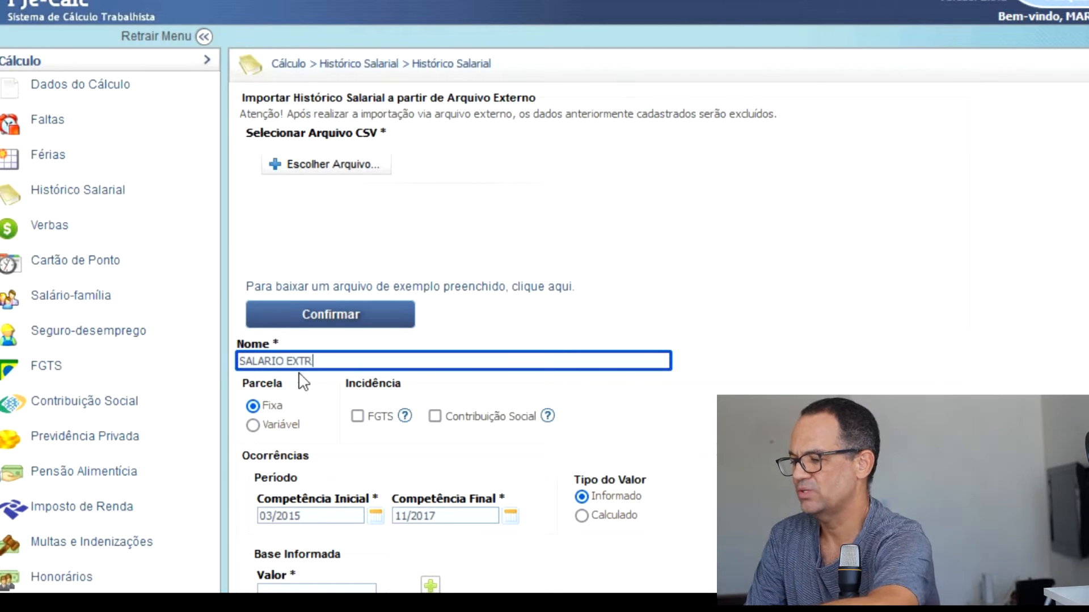
text(A-F)
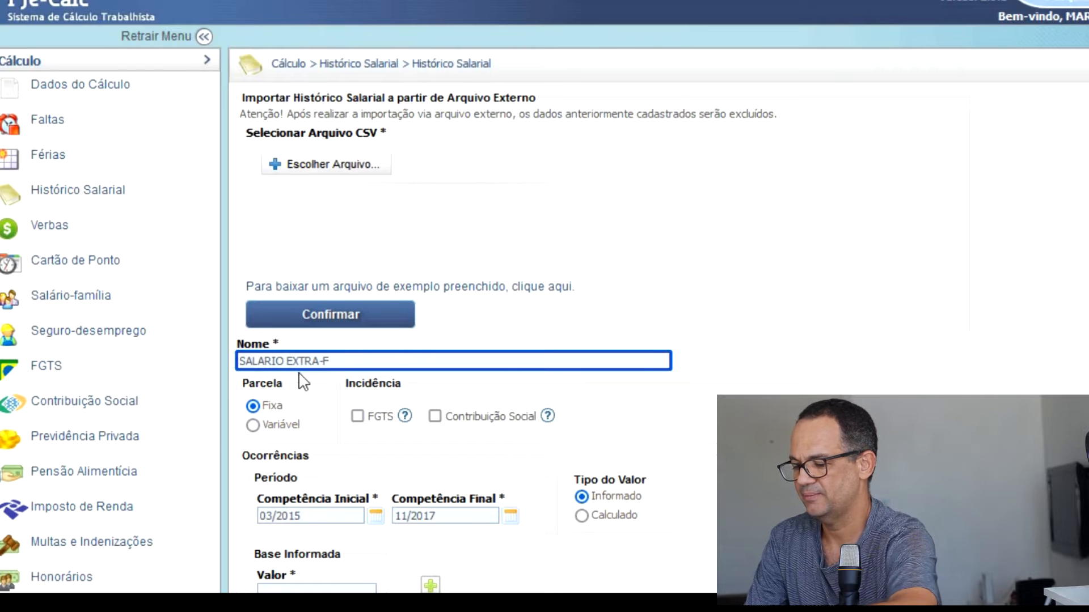
text(OLHA)
Give the salary history a base value of 300,00, generate its monthly occurrences and save the entry.
scroll(317, 368, down, 4)
click(329, 359)
text(300,00)
click(433, 352)
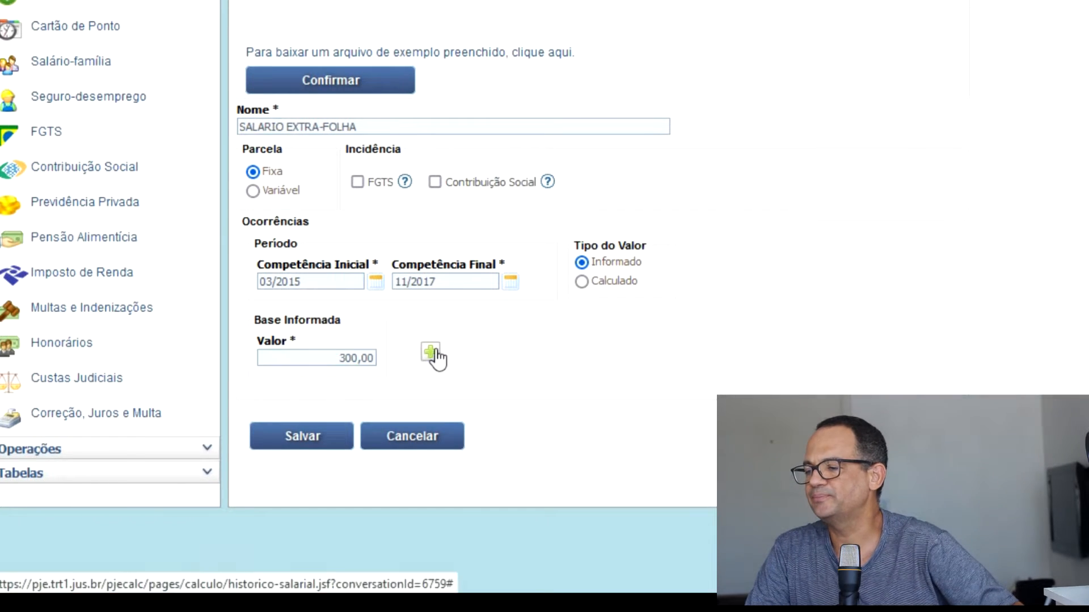
click(302, 440)
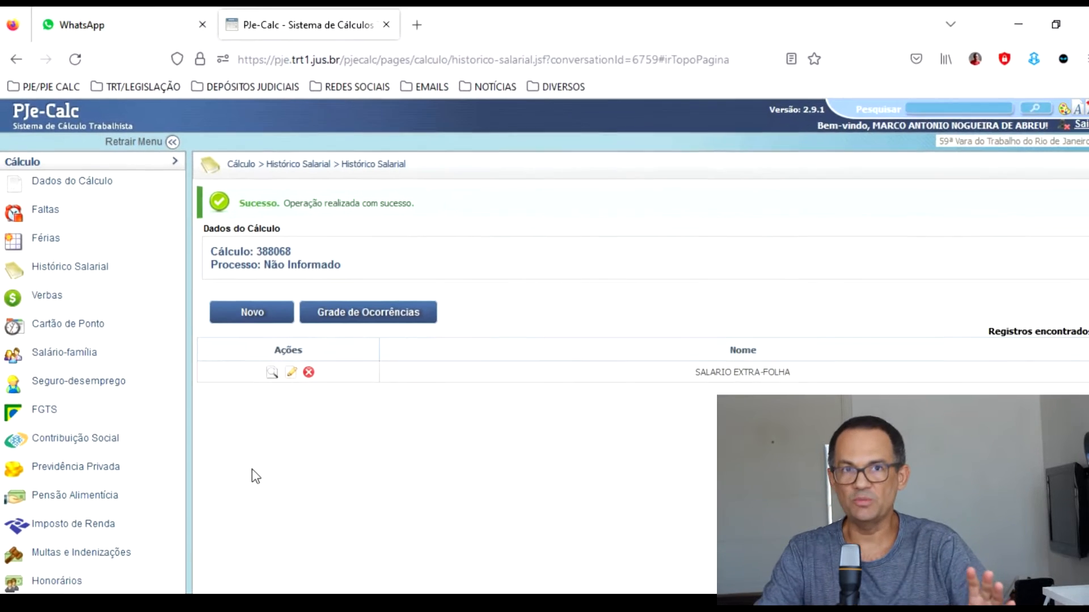
Add HORAS EXTRAS 50% as a main verba through express entry, save it, and show its reflex verbas.
click(50, 303)
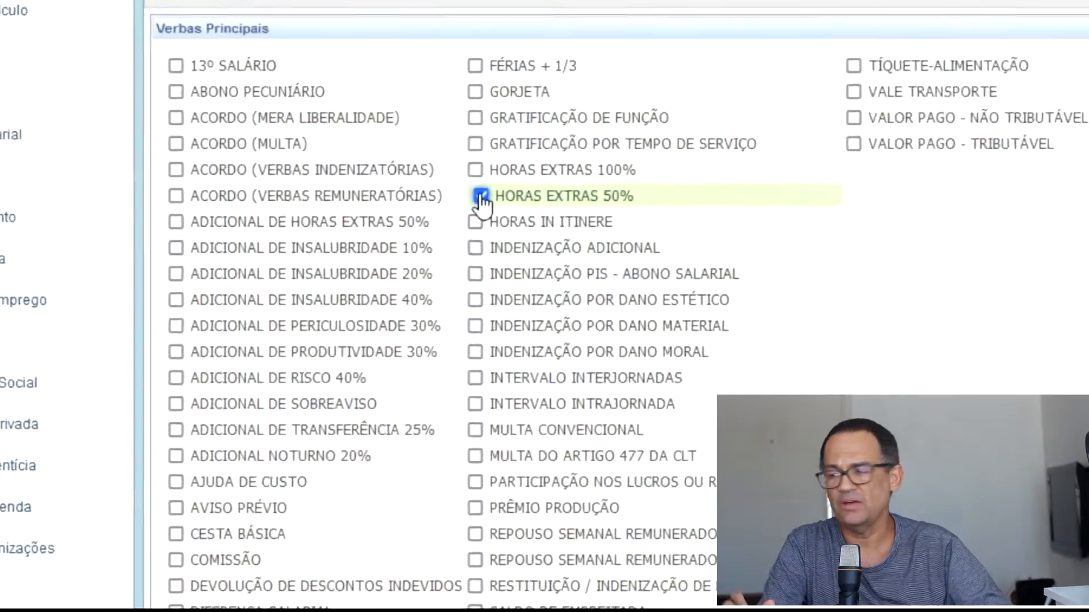
scroll(487, 193, down, 5)
click(222, 408)
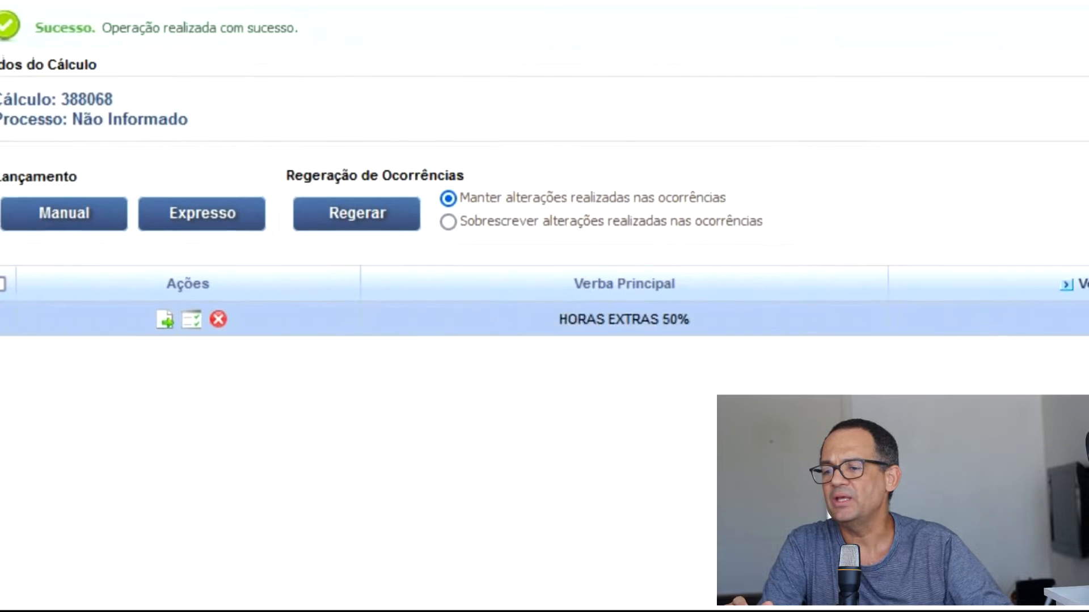
click(907, 332)
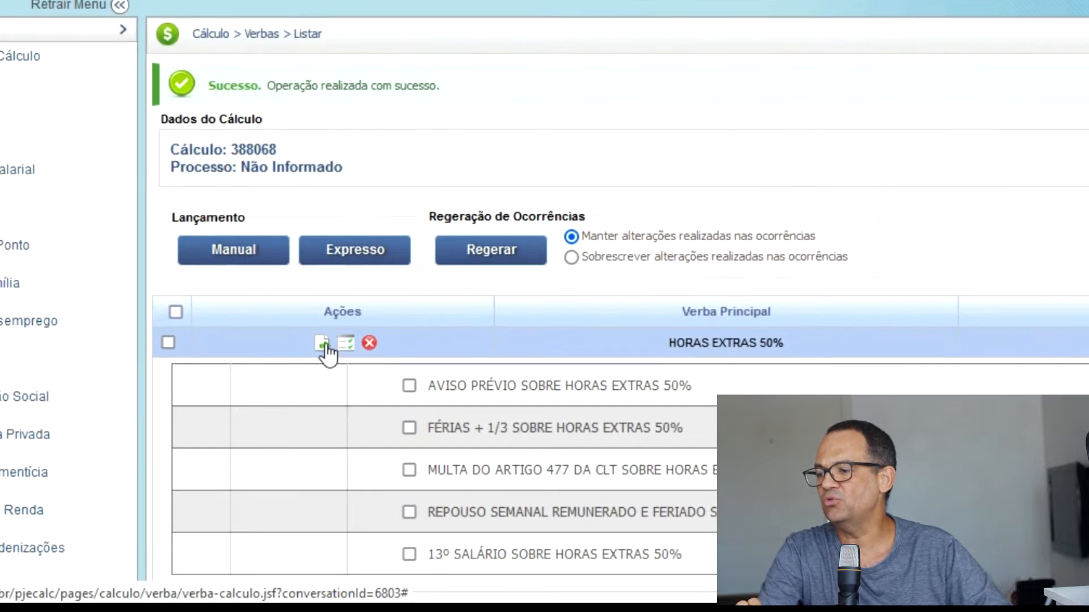
Open the parameters of the HORAS EXTRAS 50% verba and rename it BASE PARA REFLEXOS.
click(320, 401)
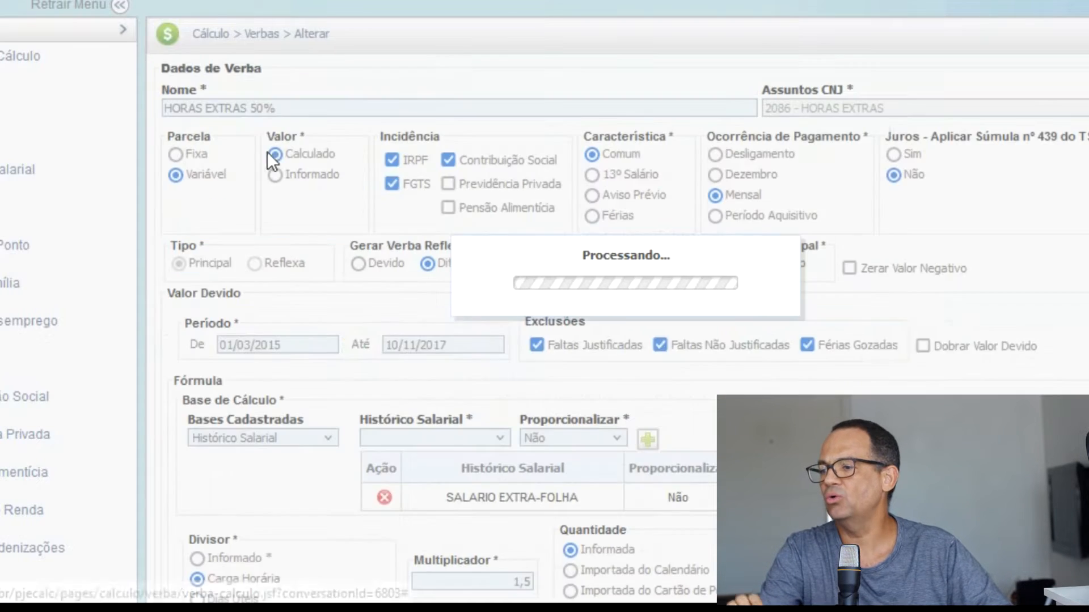
triple_click(264, 105)
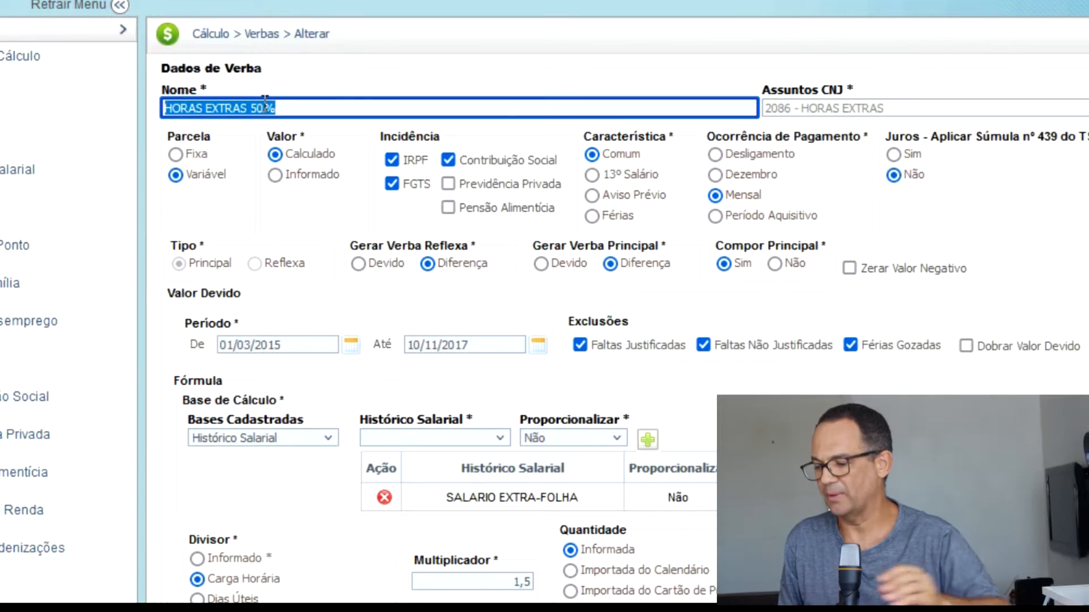
text(BASE PARA)
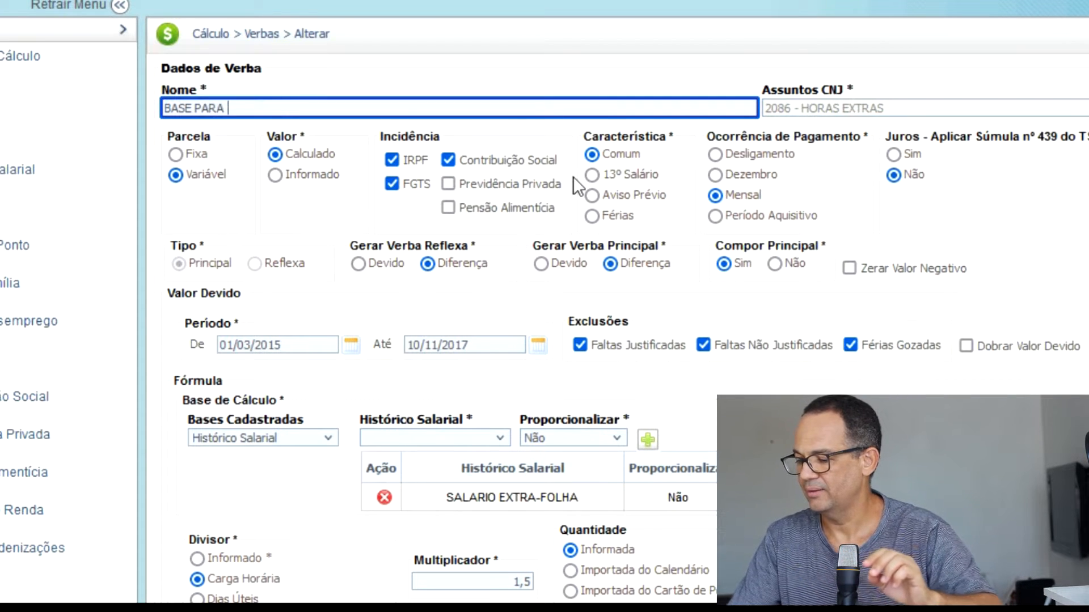
text( REFLEXOS)
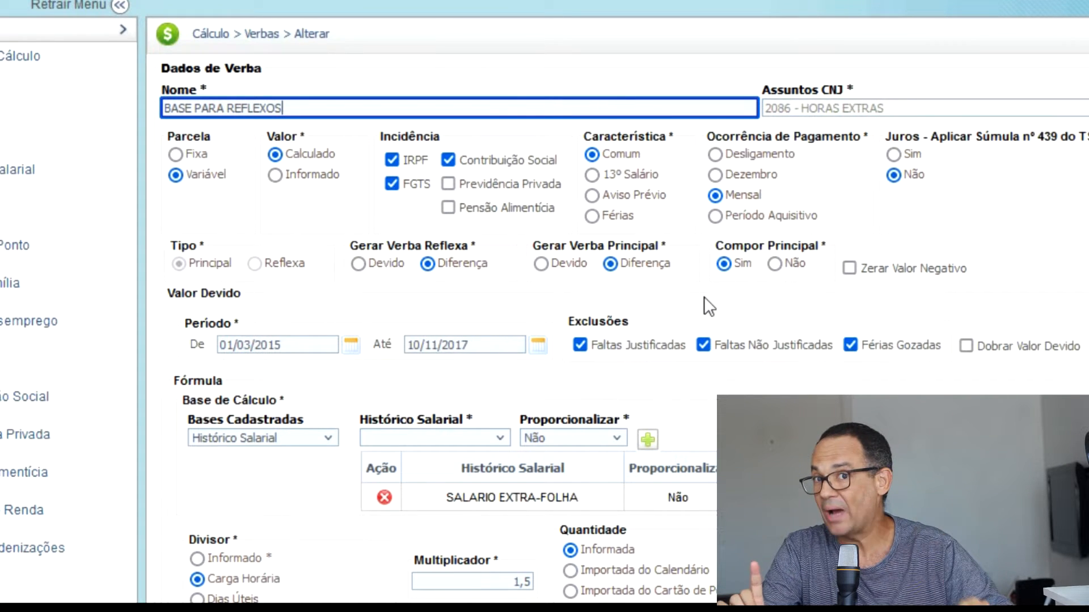
Set Compor Principal to Não so the base verba does not count toward the principal amount.
double_click(735, 246)
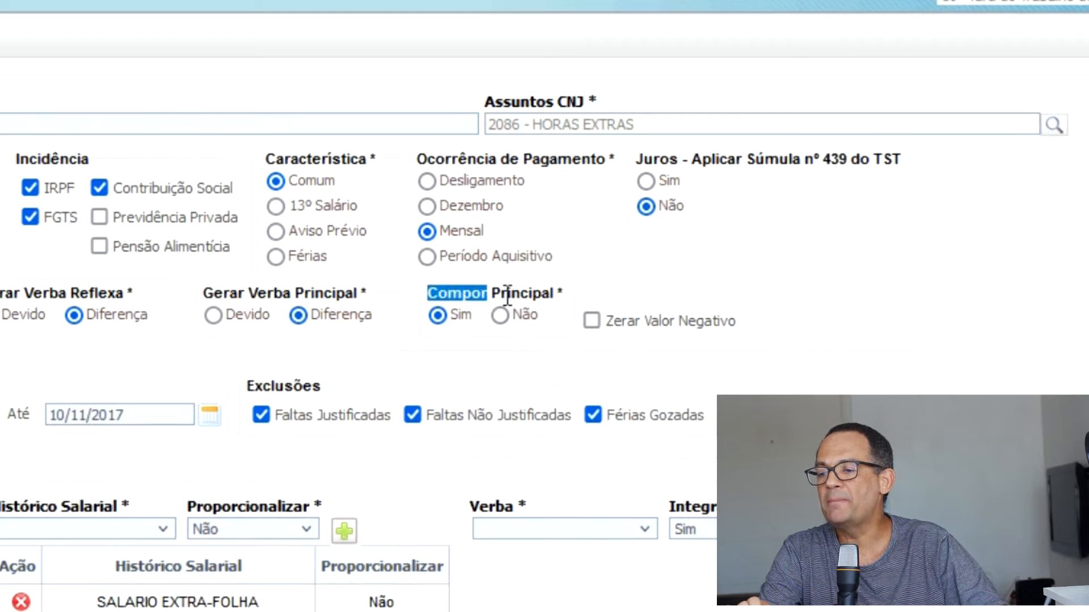
drag(508, 295, 561, 296)
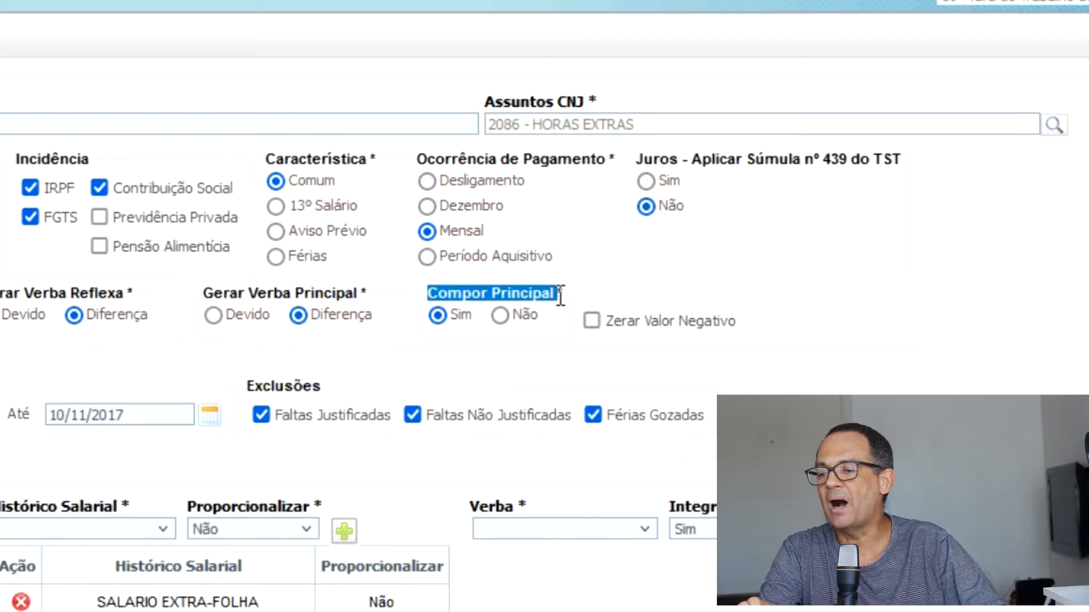
click(501, 315)
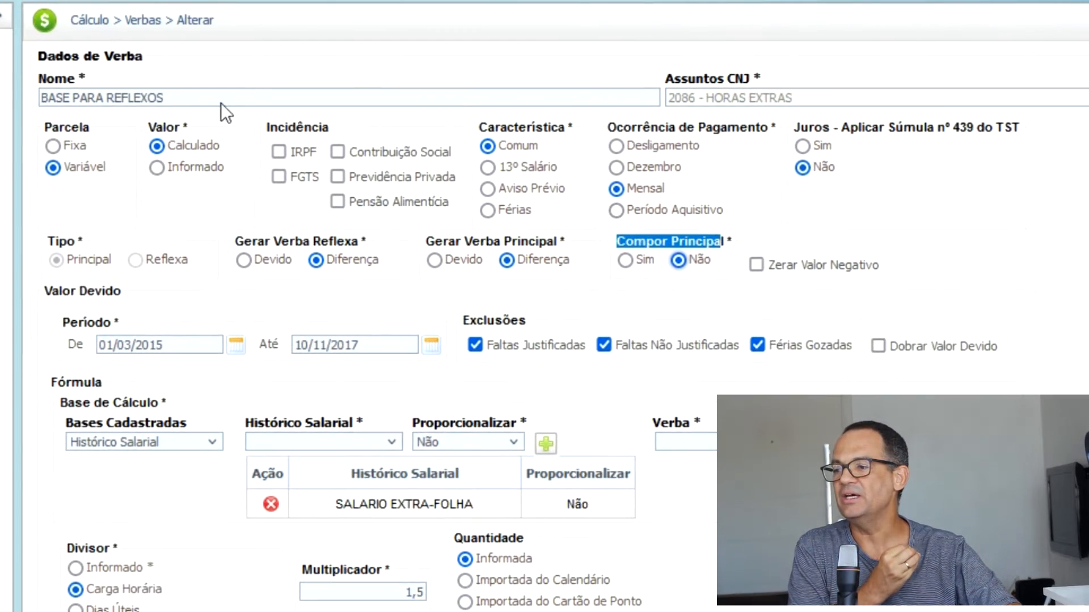
triple_click(221, 99)
Change the formula's divisor to Informado with a value of 1 and set the multiplier to 1.
scroll(406, 255, down, 3)
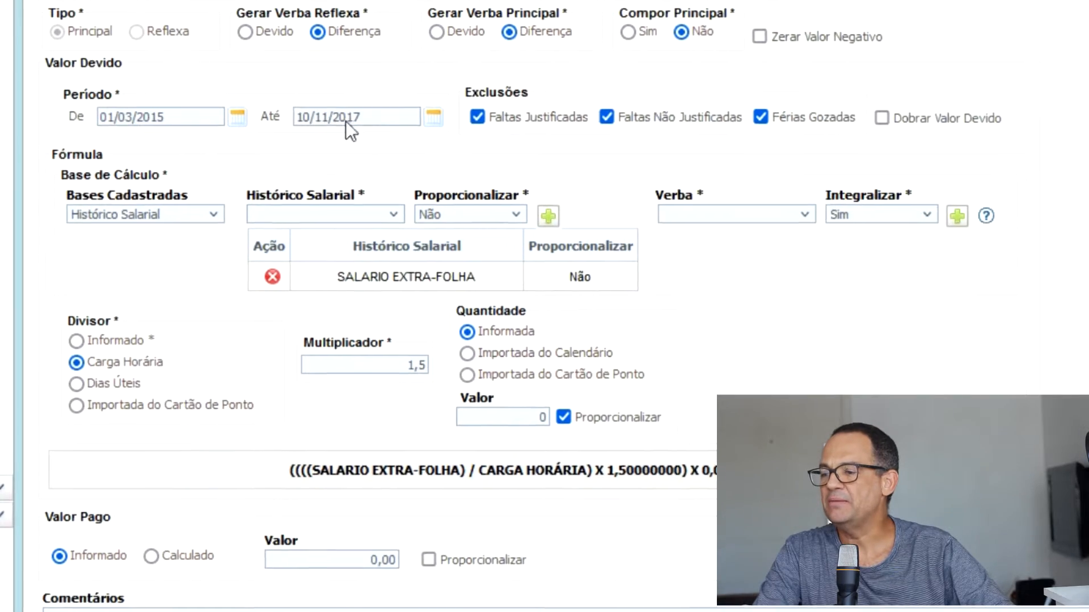
click(343, 118)
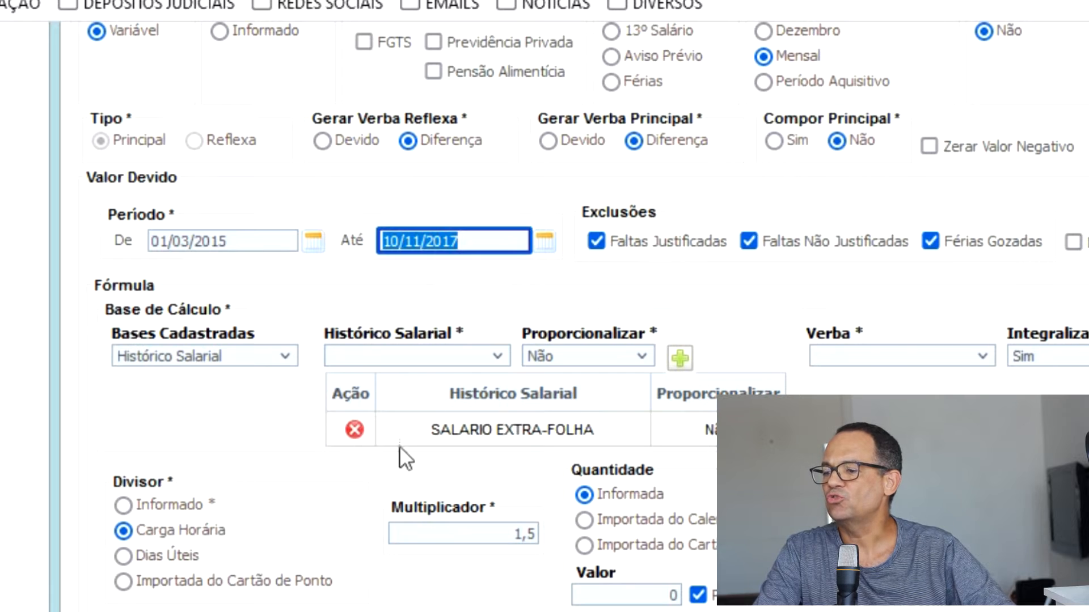
click(412, 433)
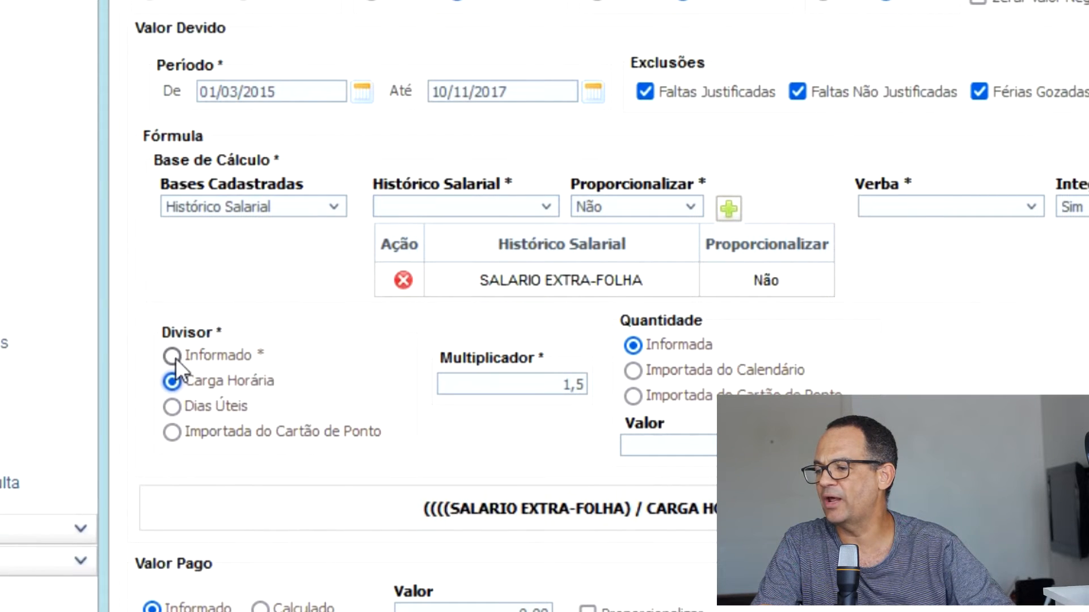
click(173, 356)
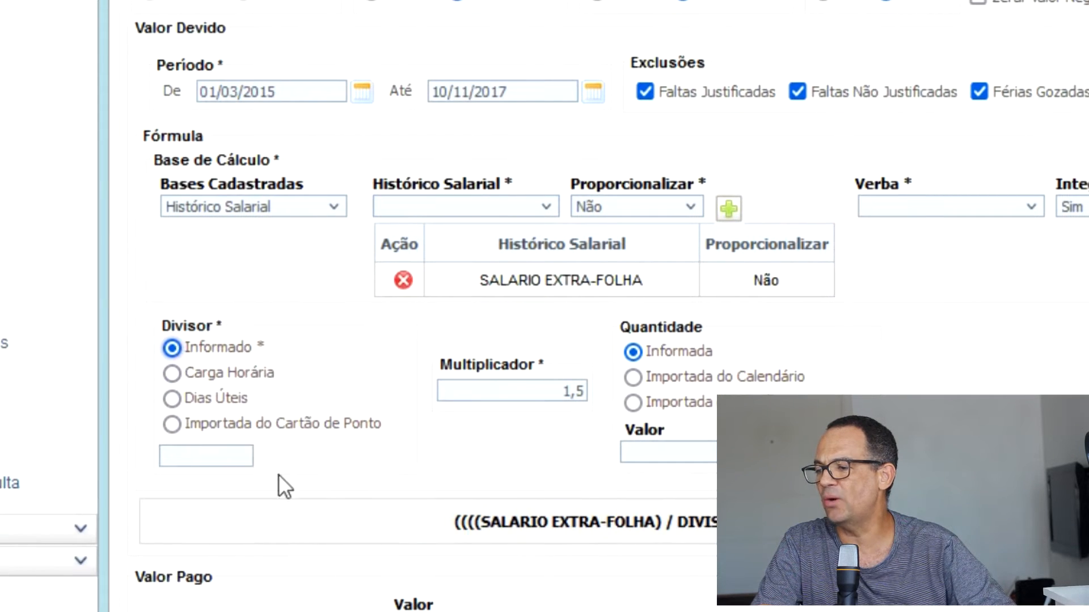
click(222, 457)
text(1)
key(Tab)
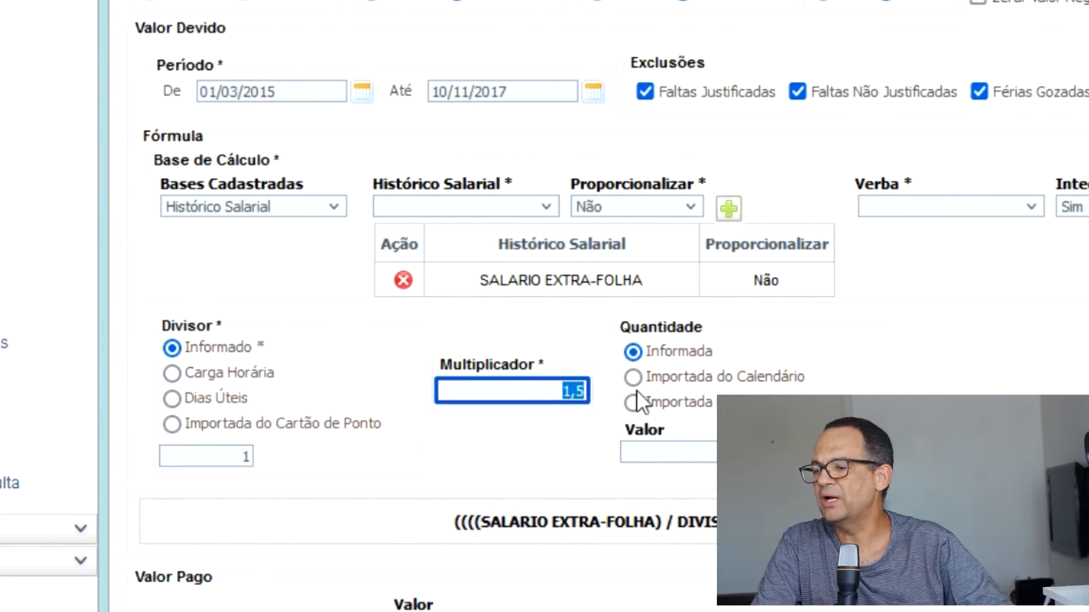
text(1)
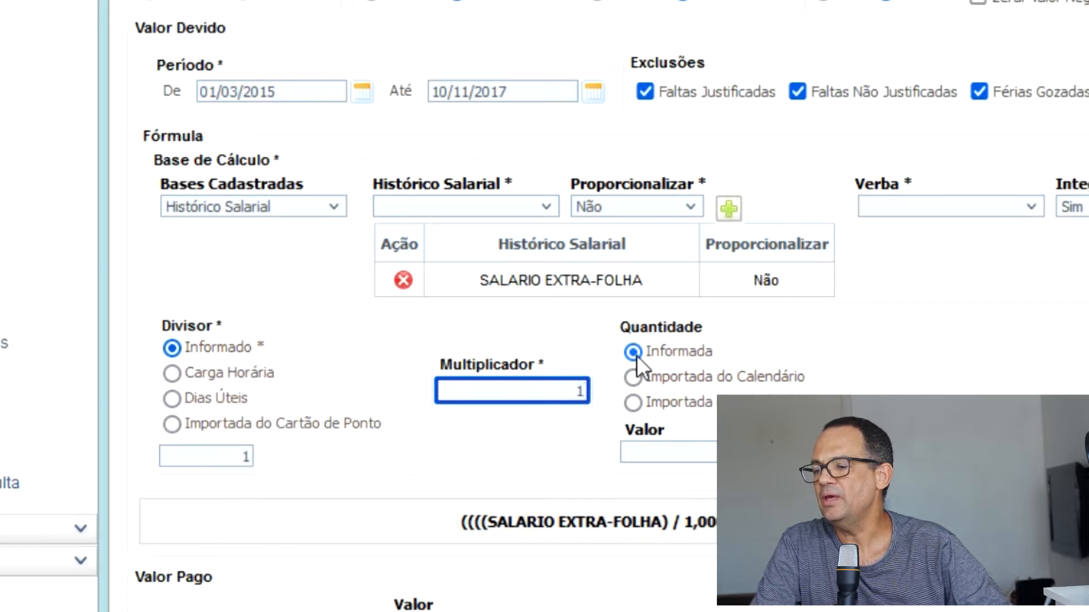
Set the informed quantity to 1 and save the changes to the verba.
click(715, 453)
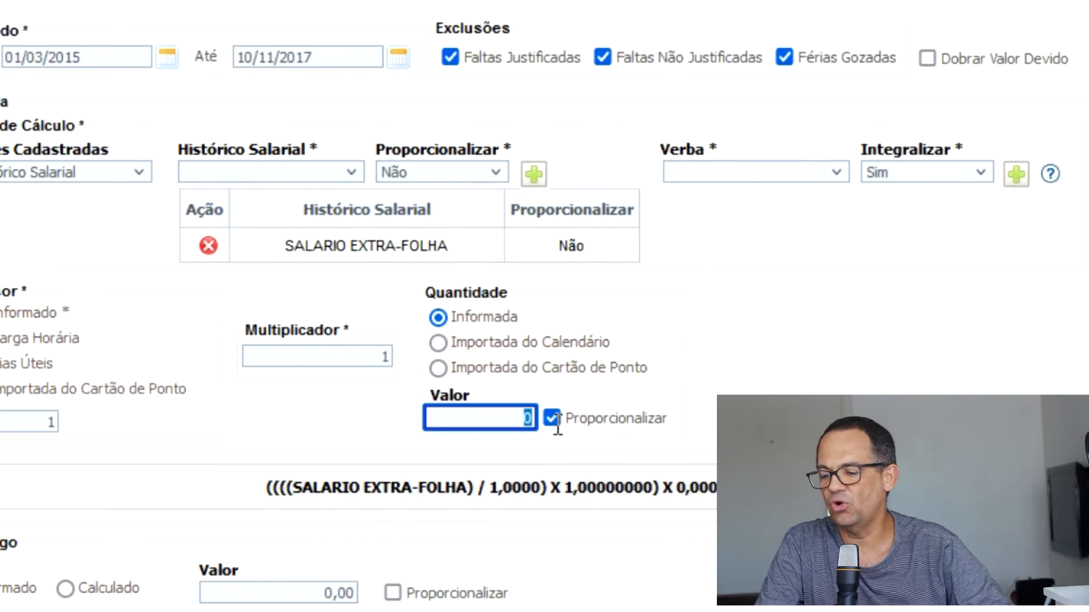
text(1)
click(552, 417)
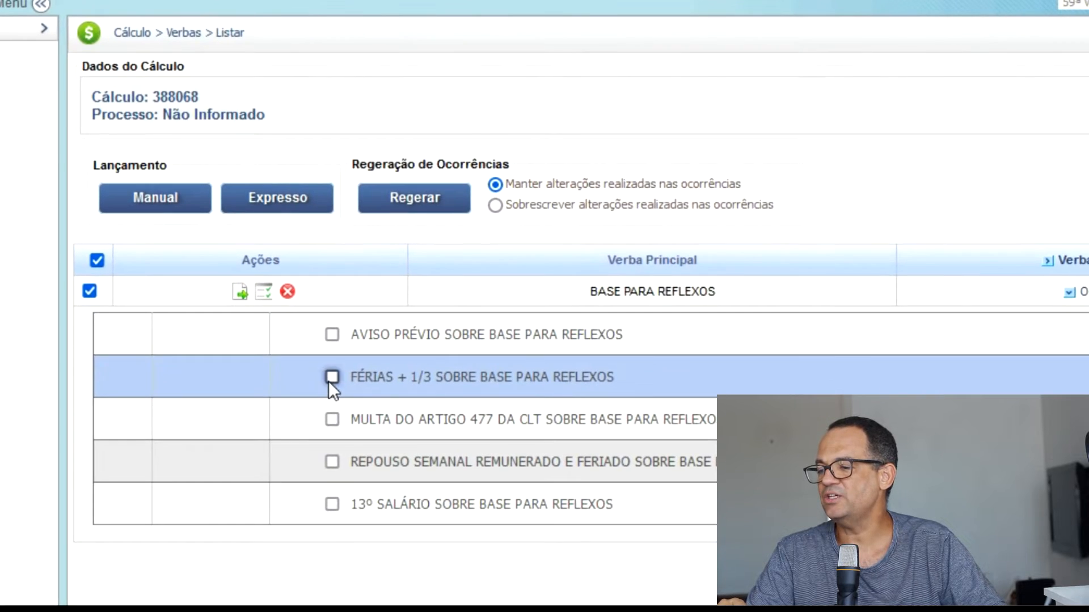
Include the reflexes on Férias + 1/3, Repouso Semanal Remunerado e Feriado, and 13º Salário for BASE PARA REFLEXOS.
click(332, 377)
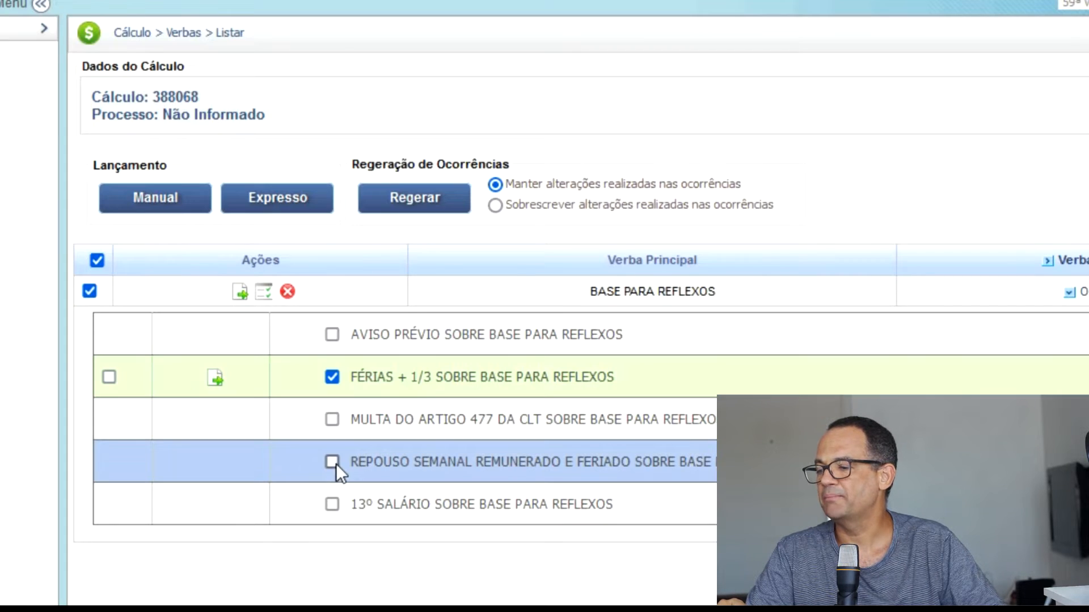
click(333, 463)
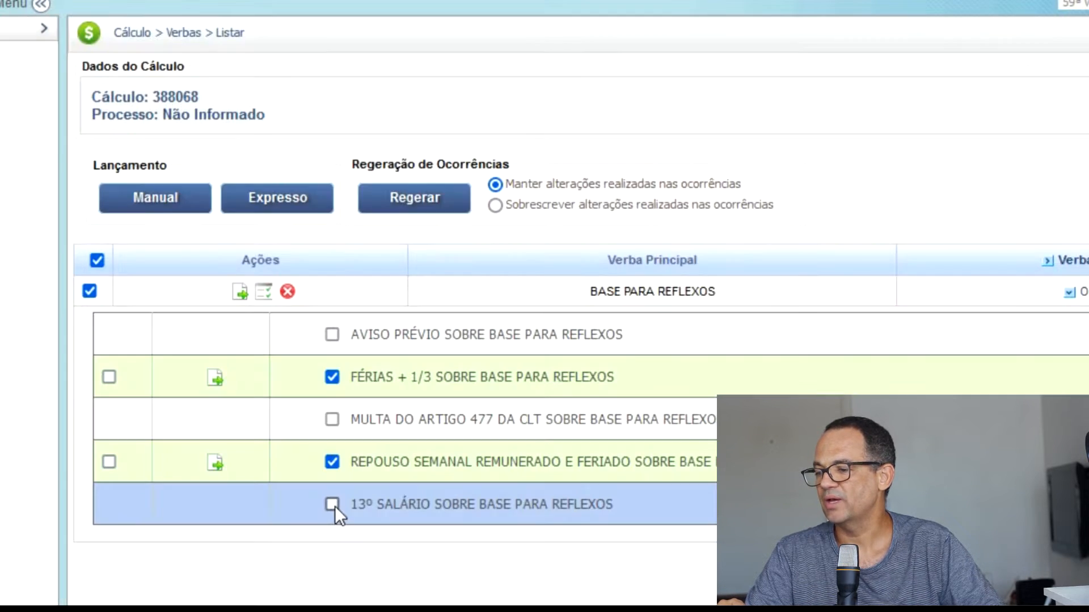
click(333, 504)
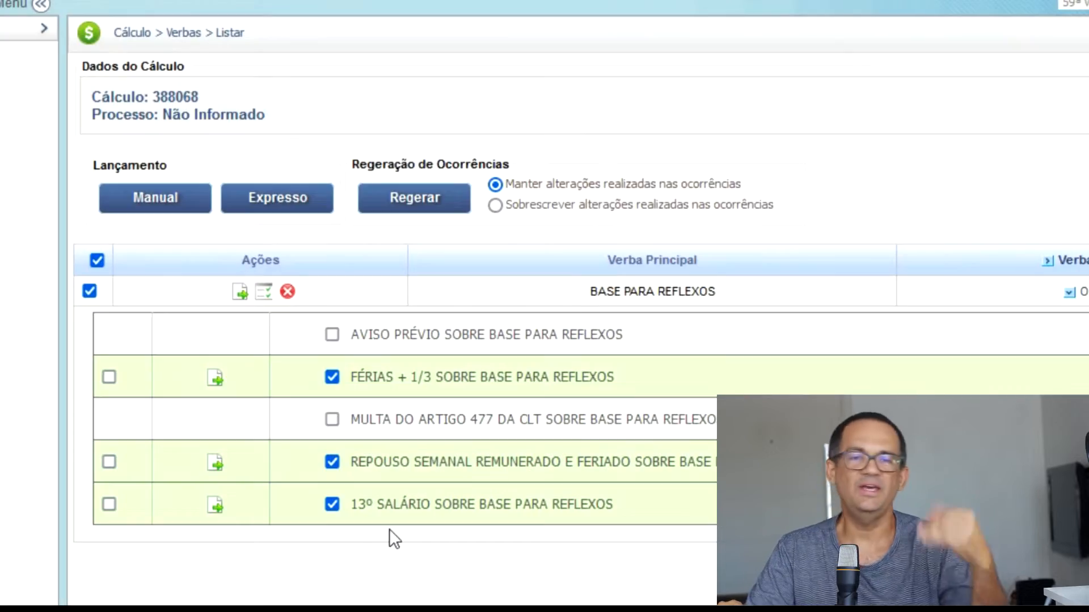